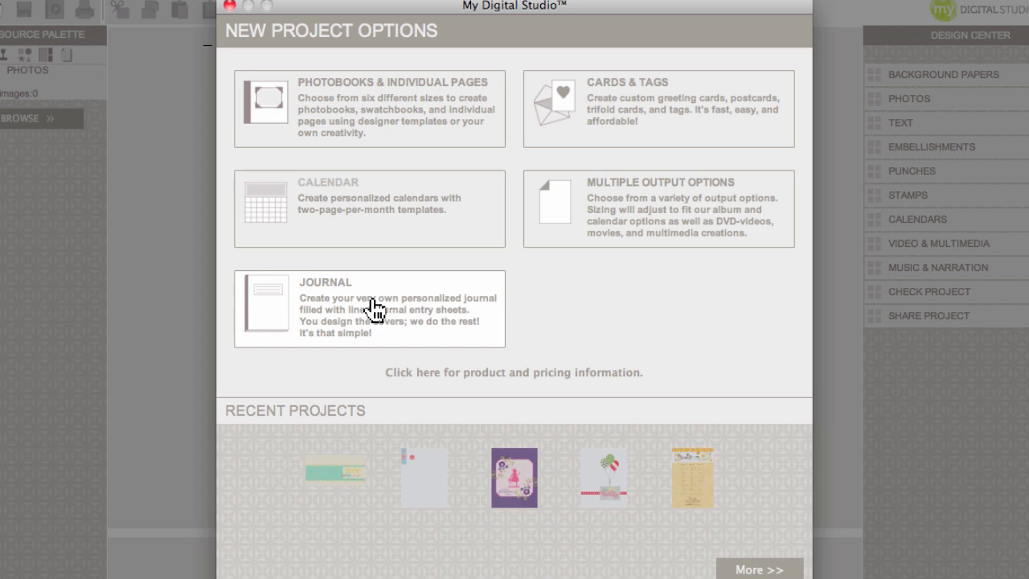
Choose Multiple Output Options with an 8½" x 11" portrait page size.
left_click(590, 192)
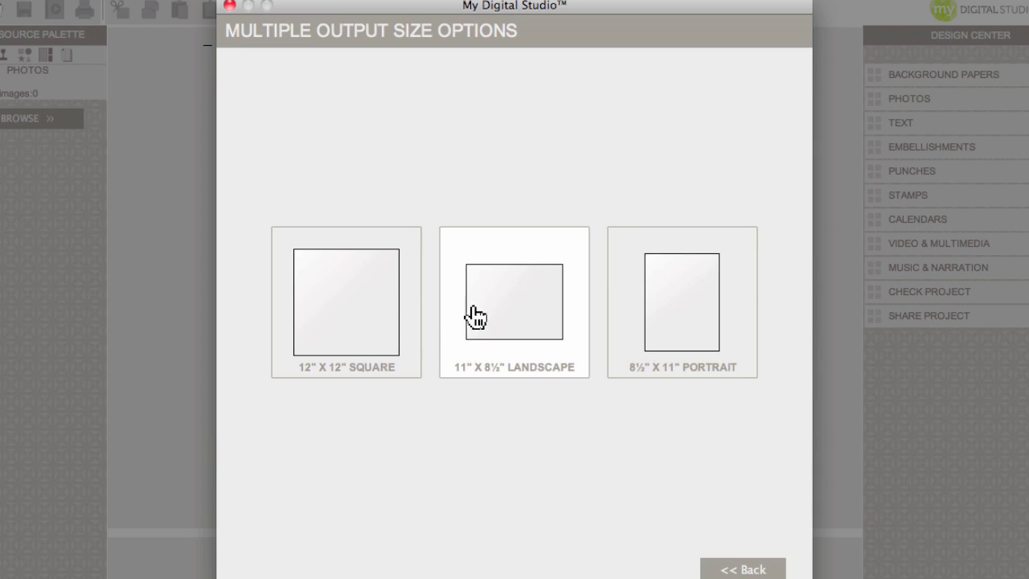
left_click(669, 319)
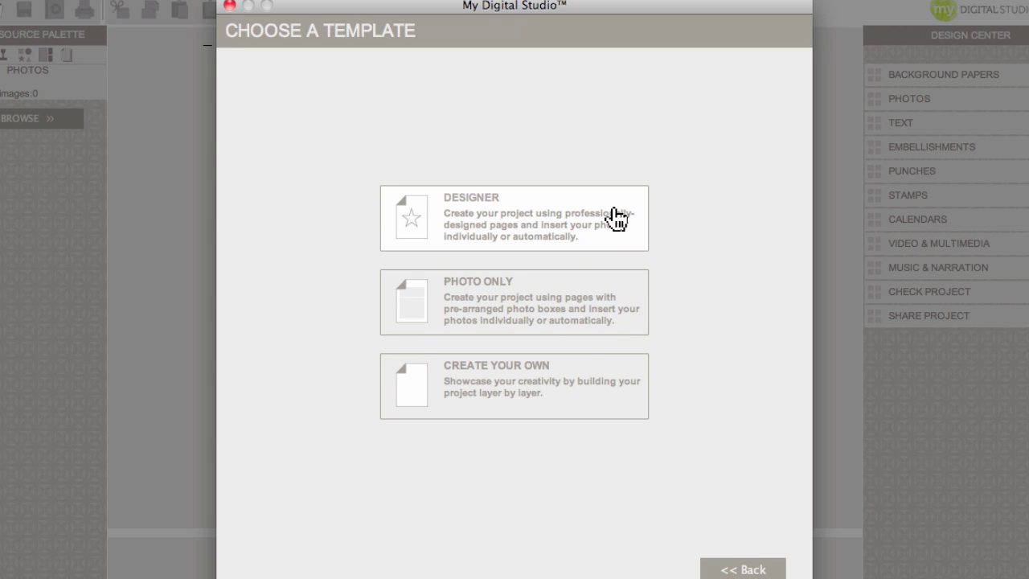
Create a from-scratch project named 'candy wrapper'.
left_click(566, 396)
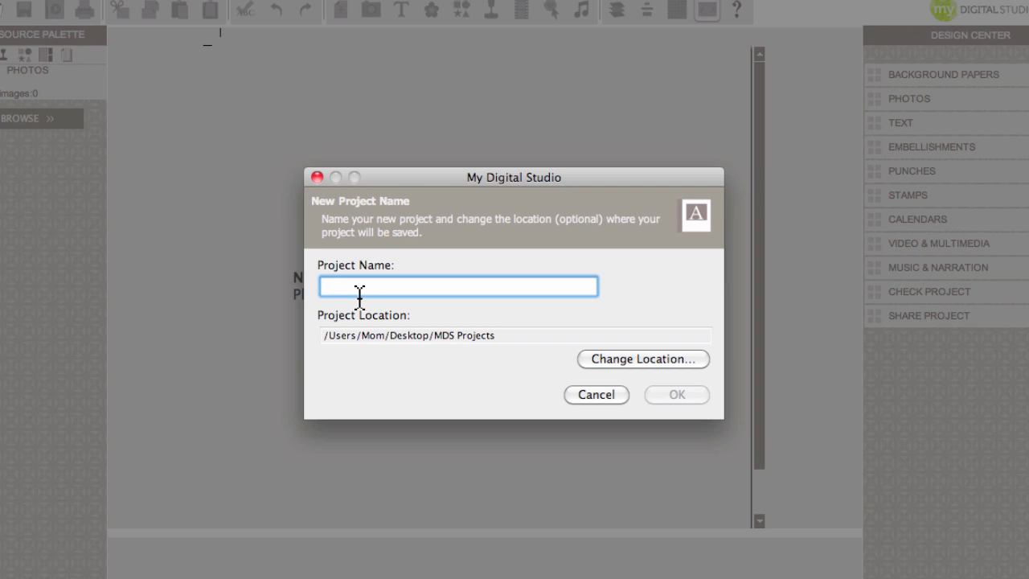
type("candy wra")
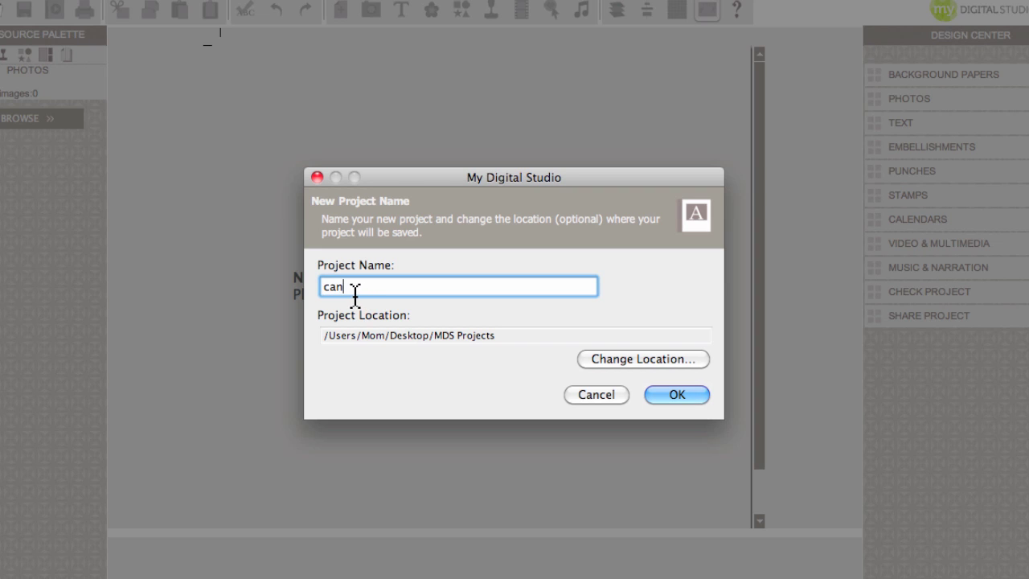
type("pper")
left_click(675, 394)
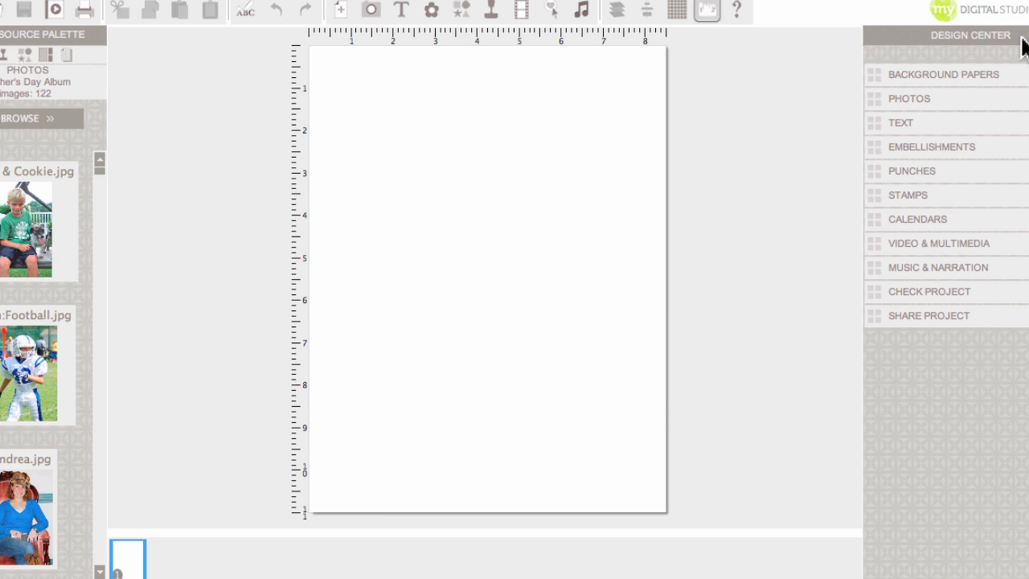
Apply the 1.25 Square Punch from the Punches section to the blank page.
left_click(945, 177)
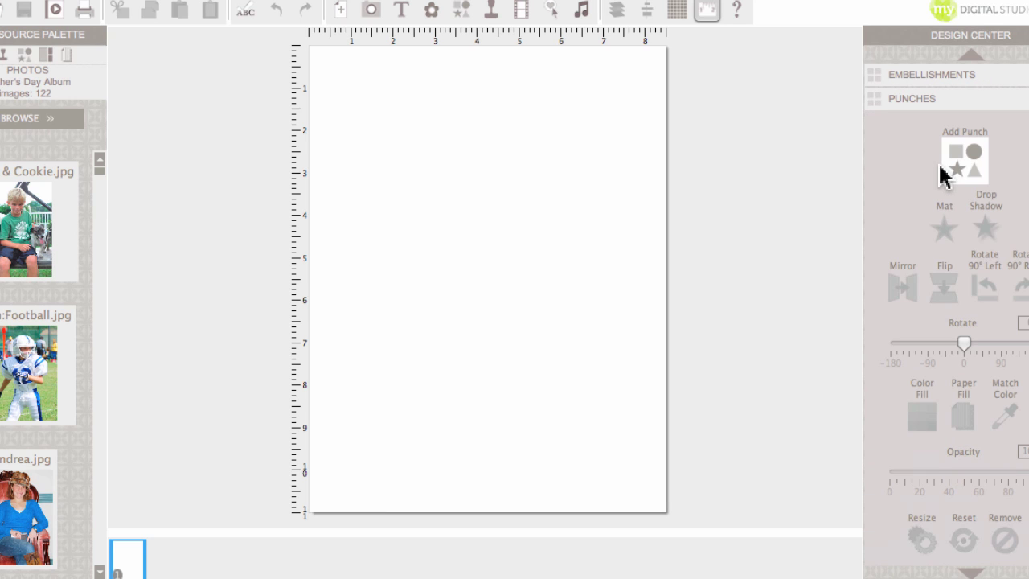
left_click(965, 165)
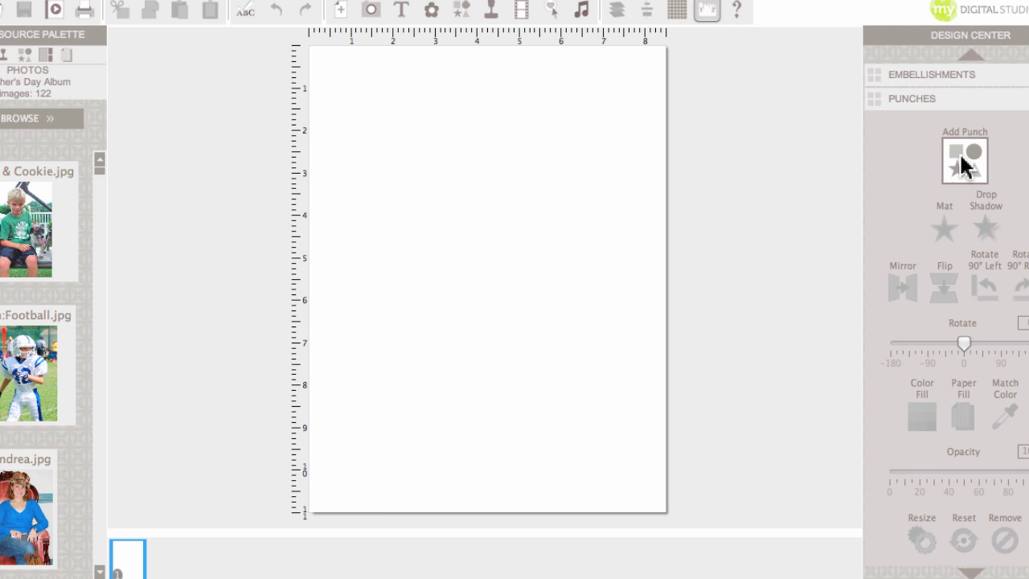
left_click(965, 164)
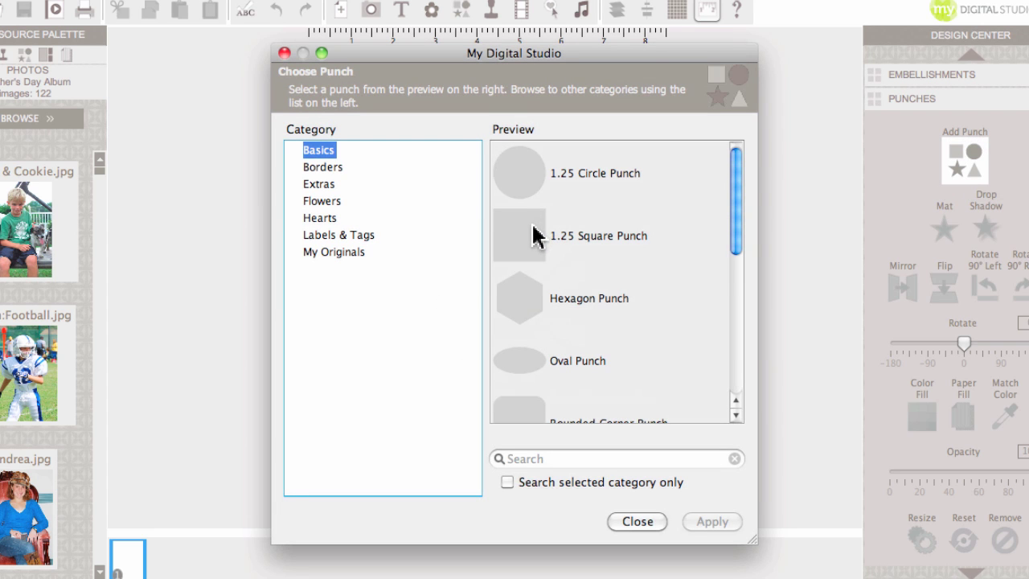
left_click(534, 235)
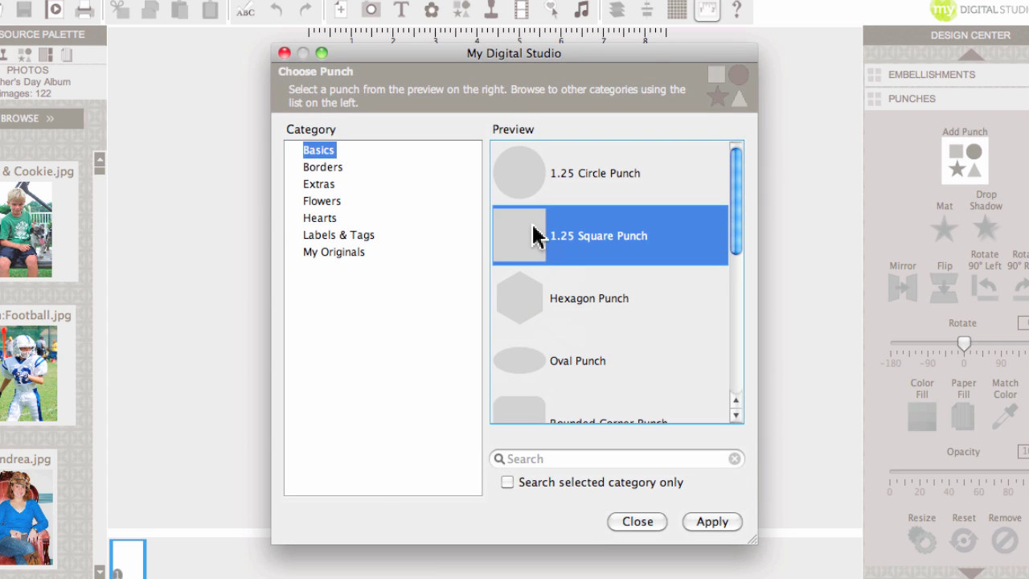
left_click(704, 524)
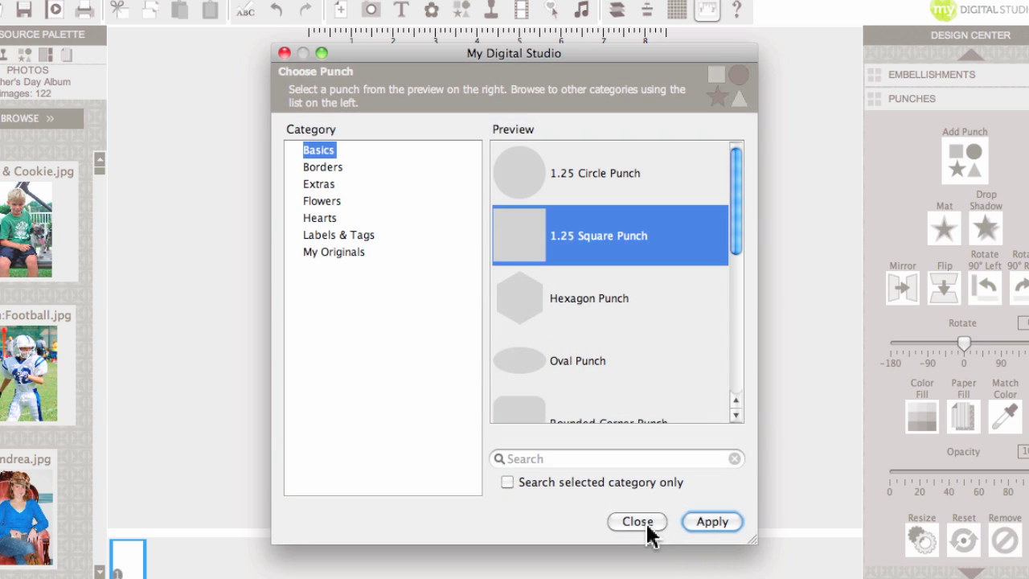
left_click(637, 523)
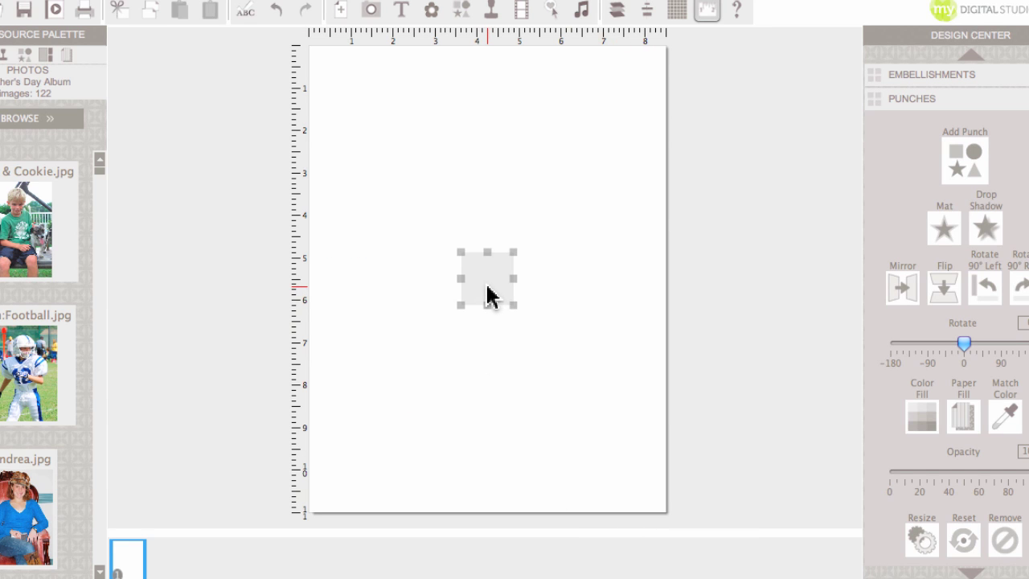
Move the square punch to the top-left corner and resize it to 1 x 3 inches.
left_click_drag(490, 296, 335, 79)
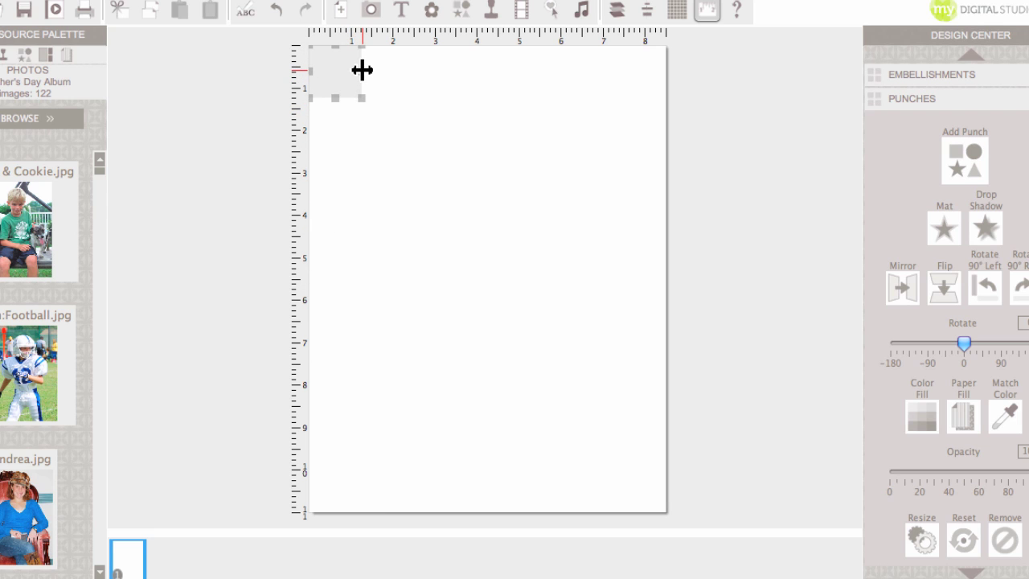
left_click_drag(362, 69, 350, 70)
left_click_drag(351, 70, 351, 70)
left_click_drag(329, 98, 330, 171)
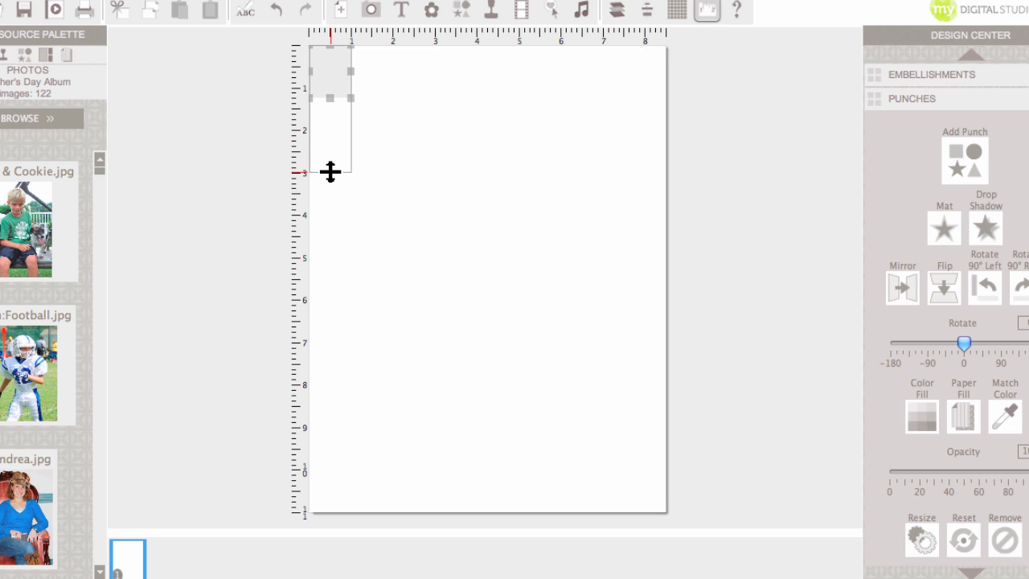
left_click_drag(330, 171, 330, 172)
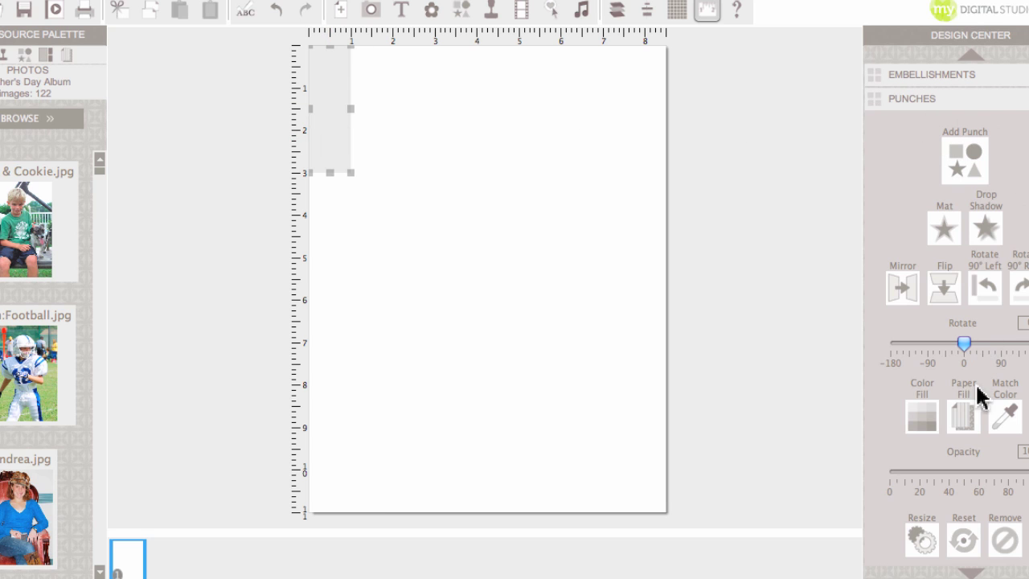
Fill the strip with Celebrations – pattern 8 paper from the _Designer Kits Celebrations kit.
left_click(963, 417)
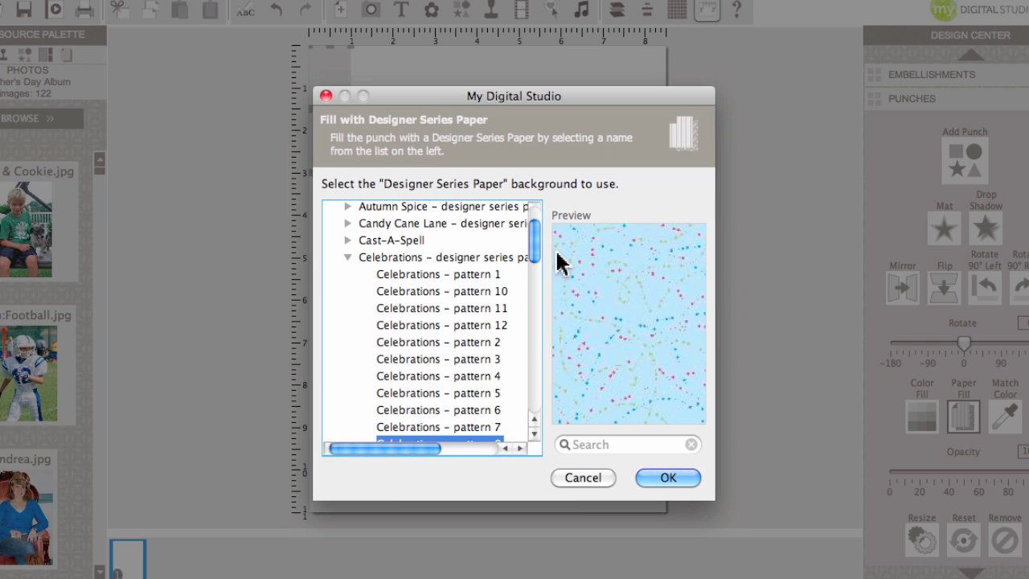
left_click(347, 257)
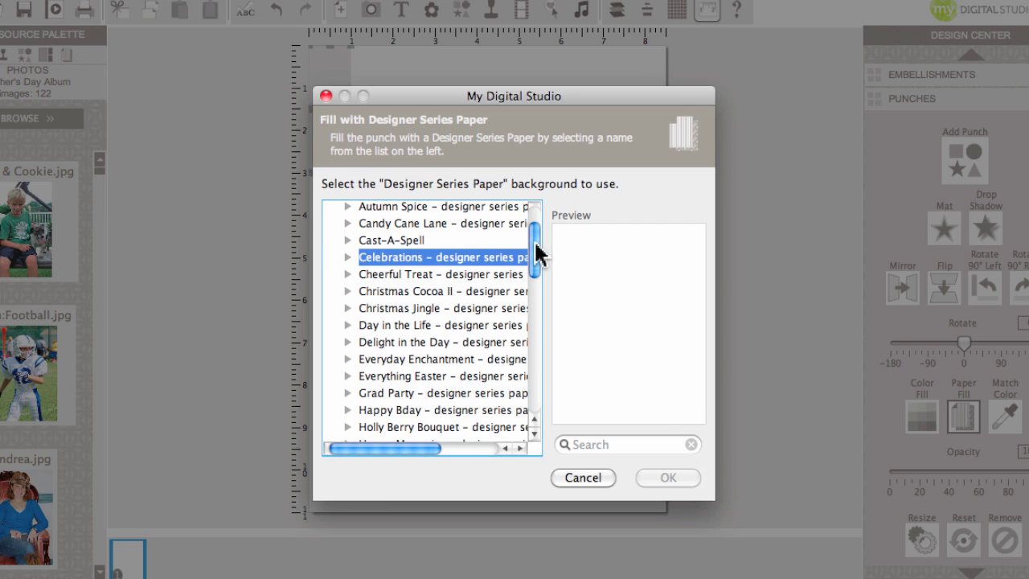
left_click_drag(539, 253, 535, 218)
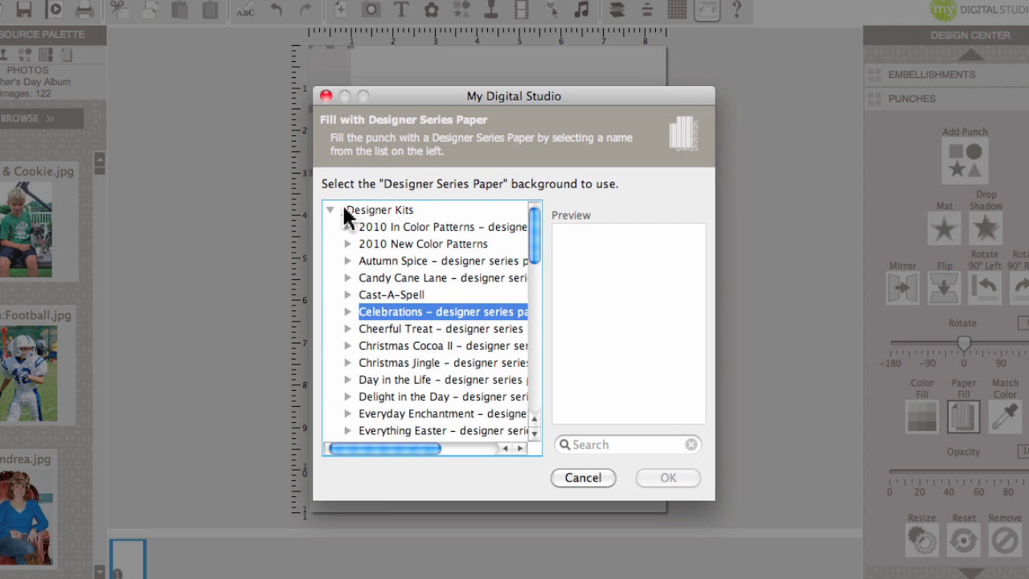
left_click(330, 211)
left_click(329, 211)
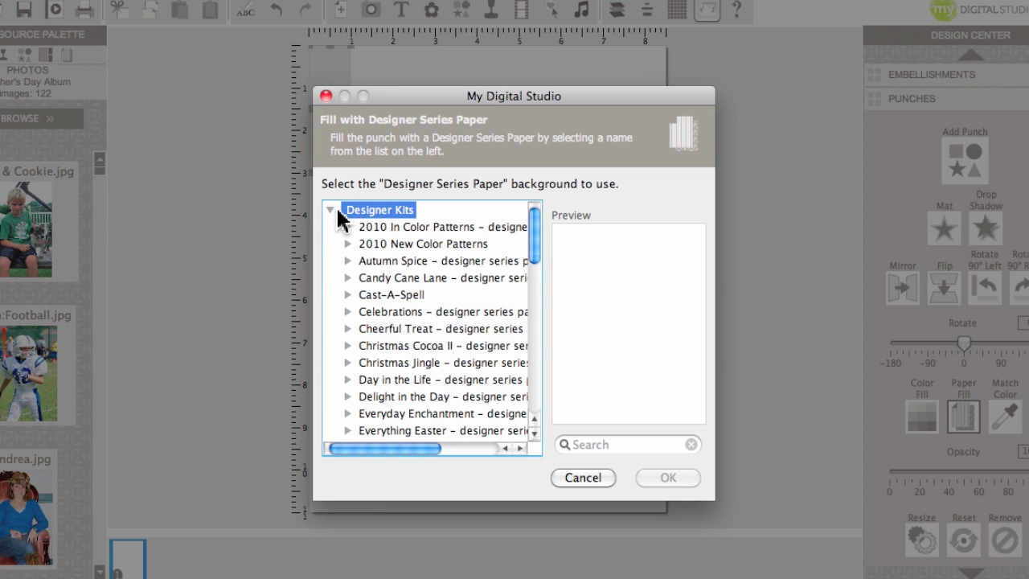
left_click(347, 311)
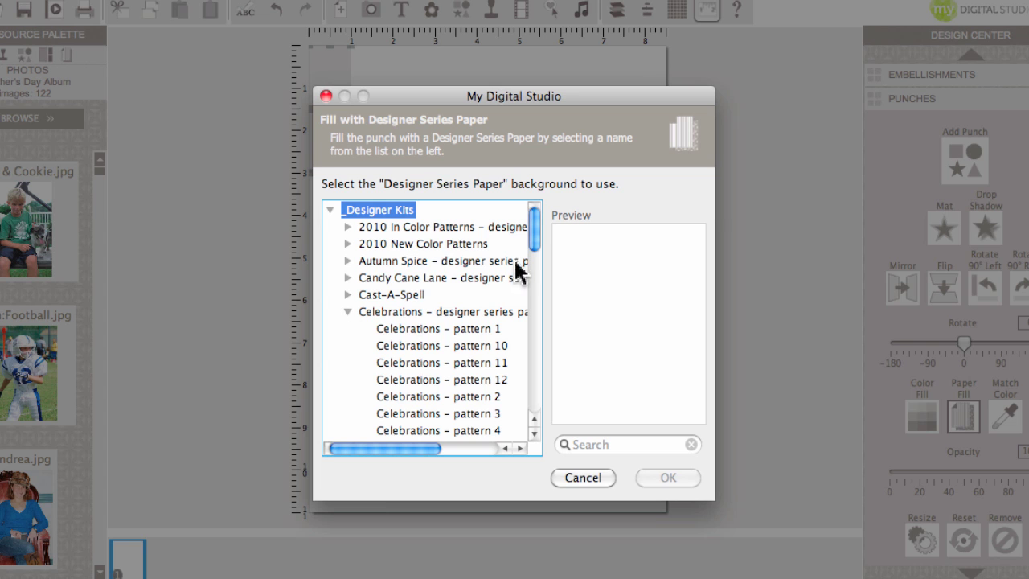
left_click_drag(532, 252, 532, 276)
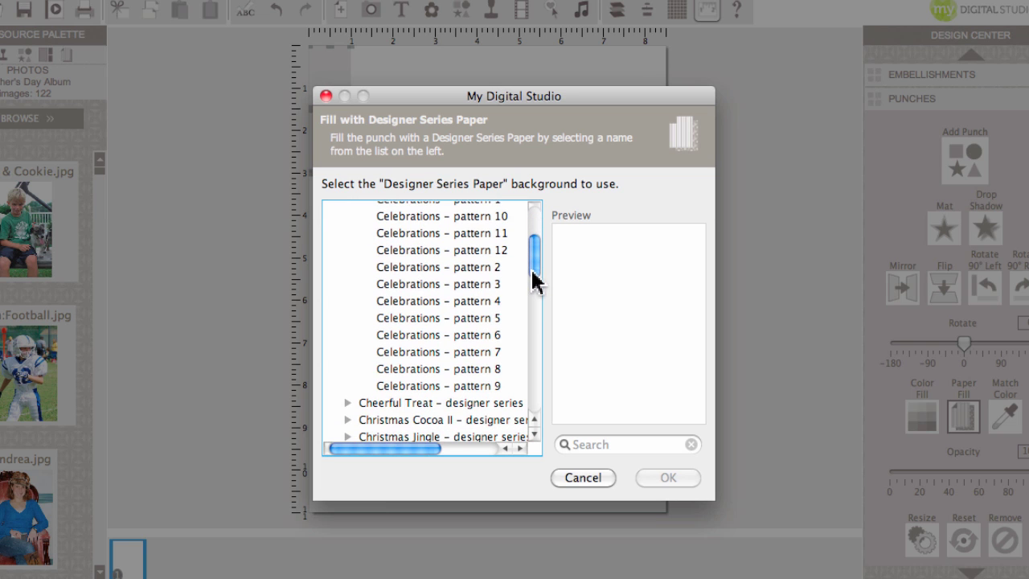
left_click(504, 370)
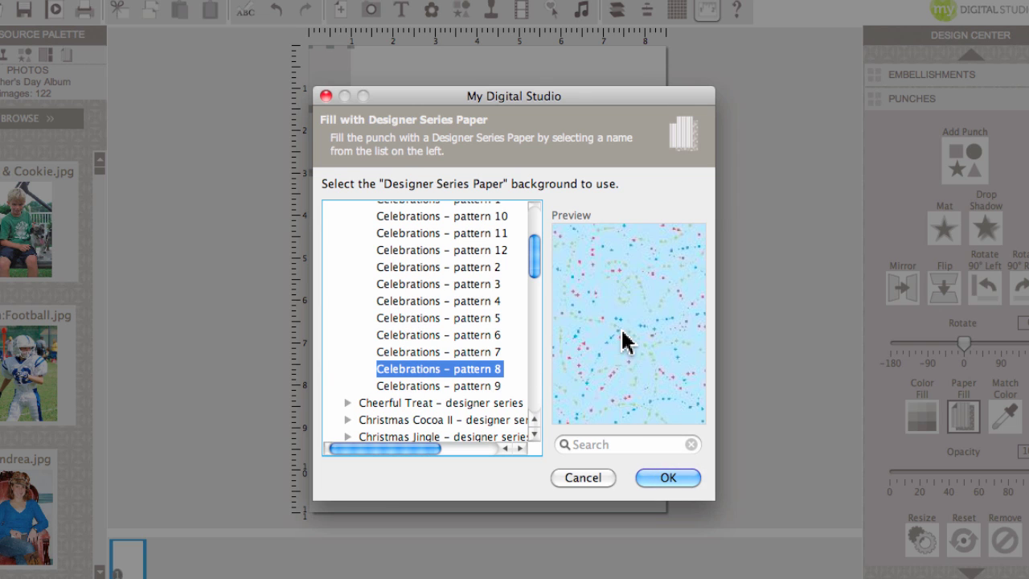
left_click(668, 479)
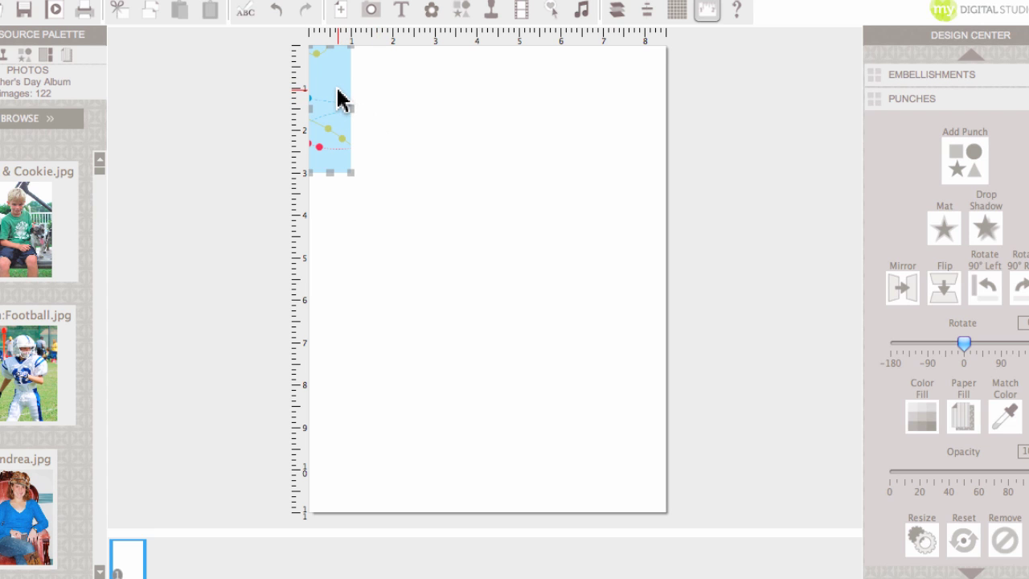
Shift the strip's pattern paper so different dots show through.
double_click(338, 100)
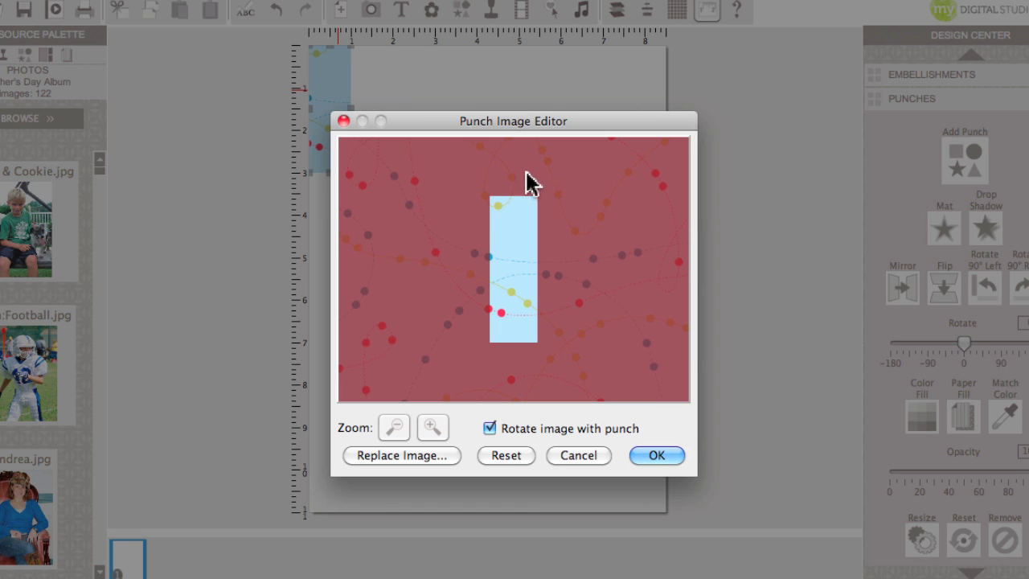
left_click_drag(530, 241, 600, 197)
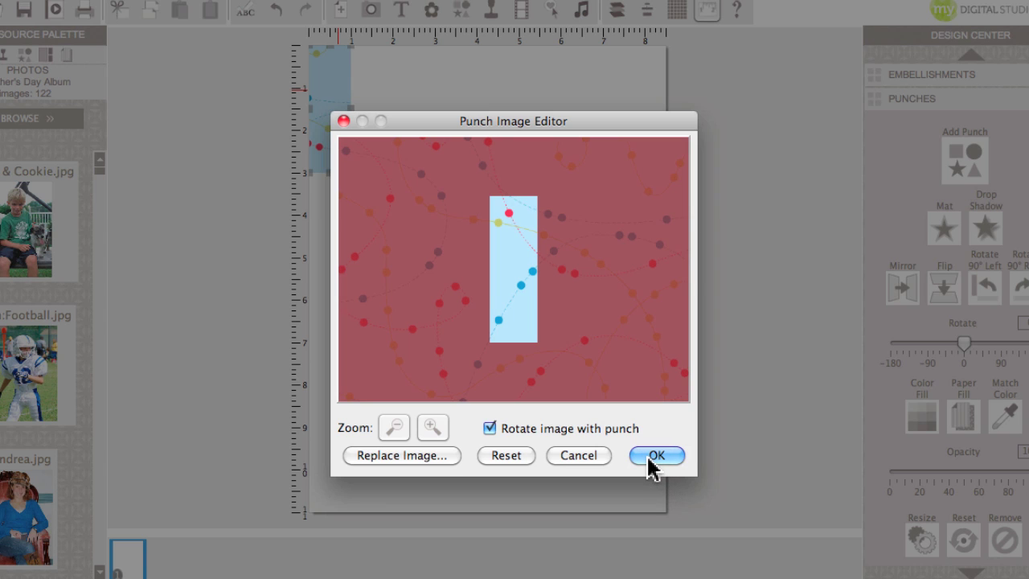
left_click(648, 460)
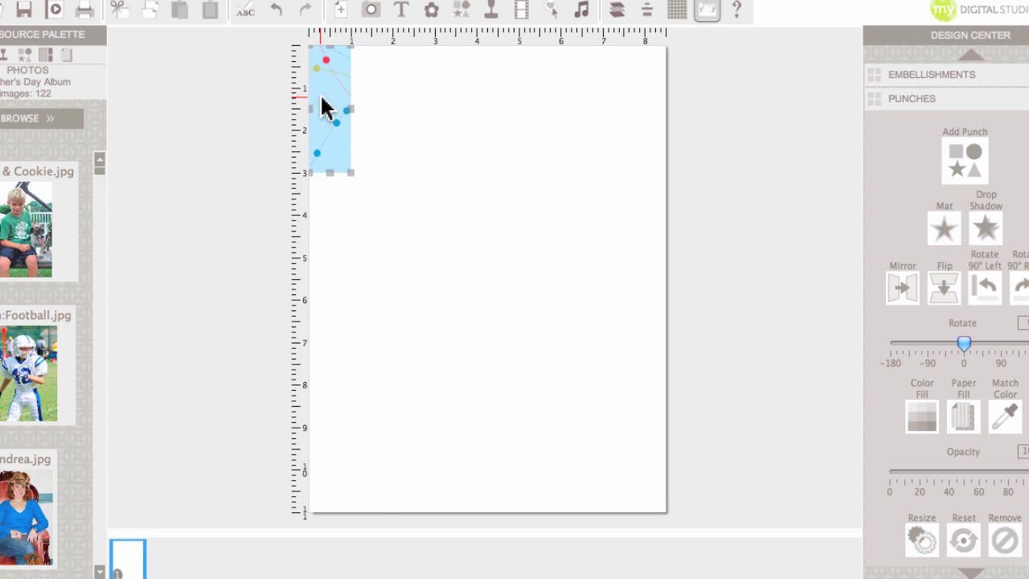
Add a 1.25 Circle Punch from Basics to the page.
left_click(954, 172)
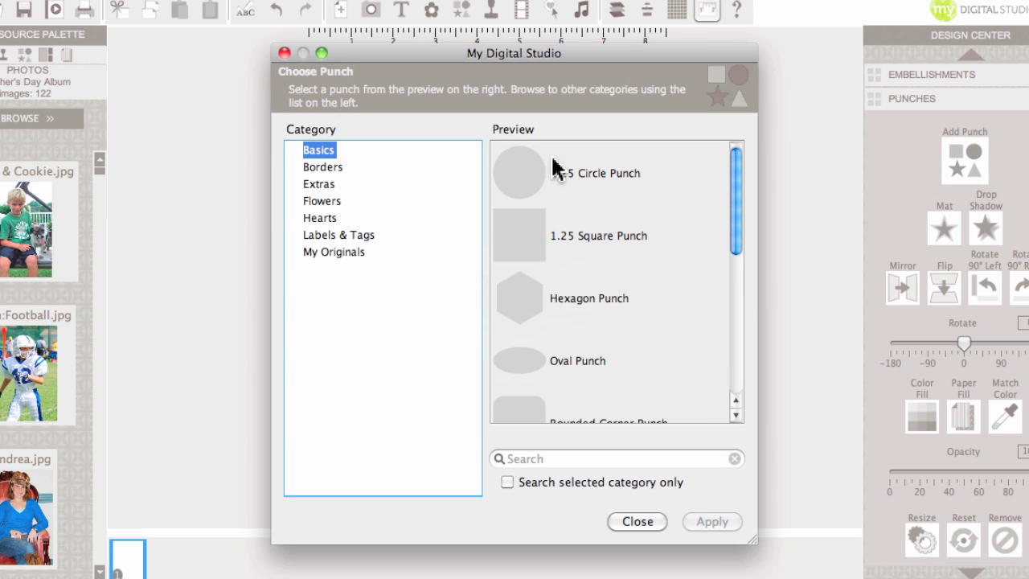
left_click(522, 177)
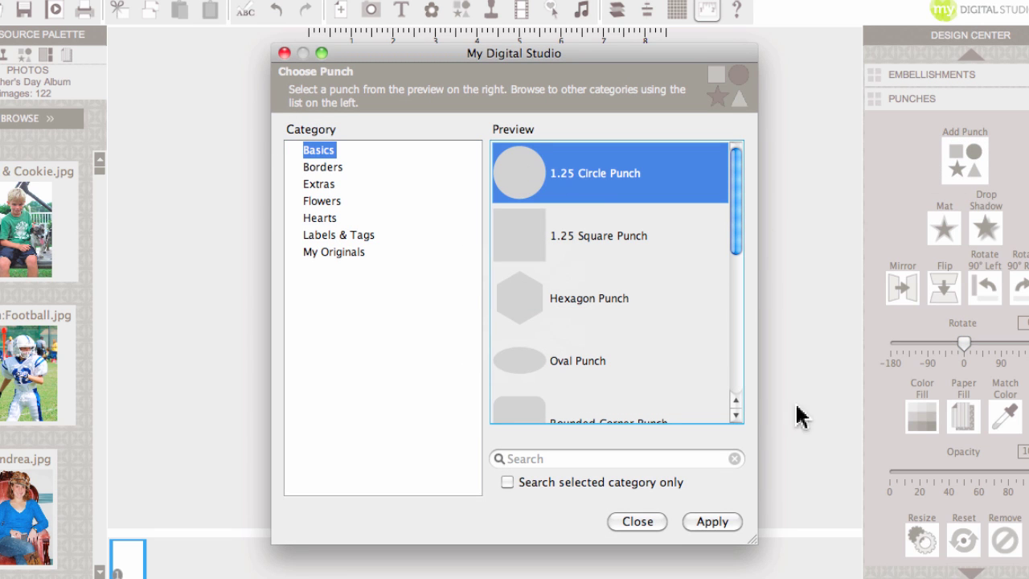
left_click(702, 528)
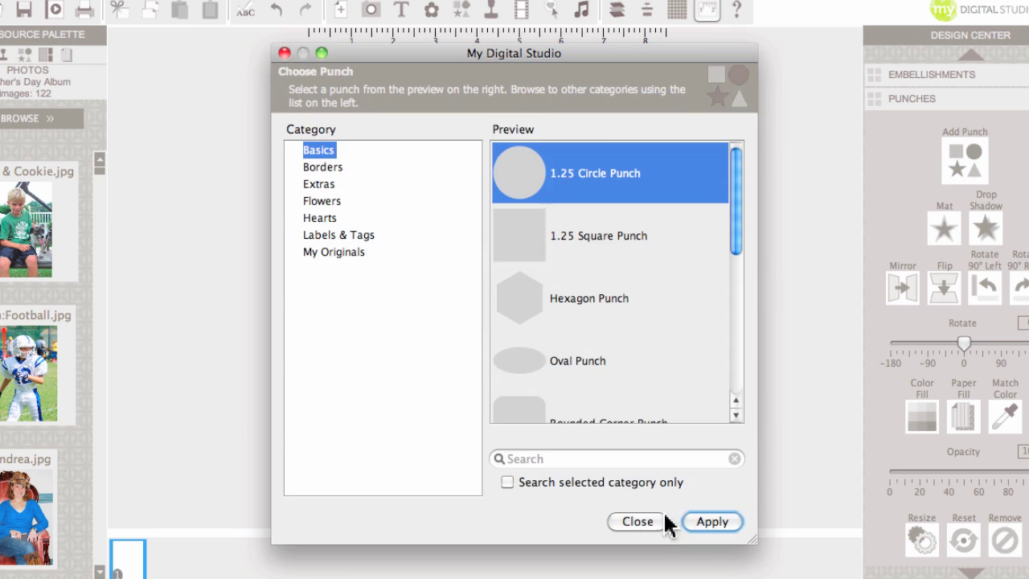
left_click(647, 527)
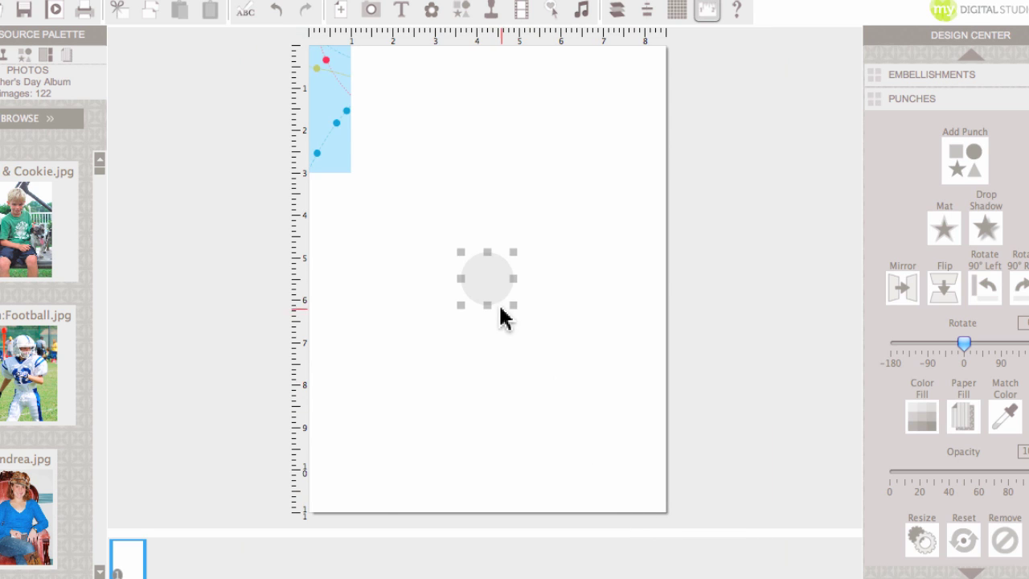
Move the circle onto the top of the blue strip and shrink it to the strip's width.
left_click_drag(496, 302, 343, 126)
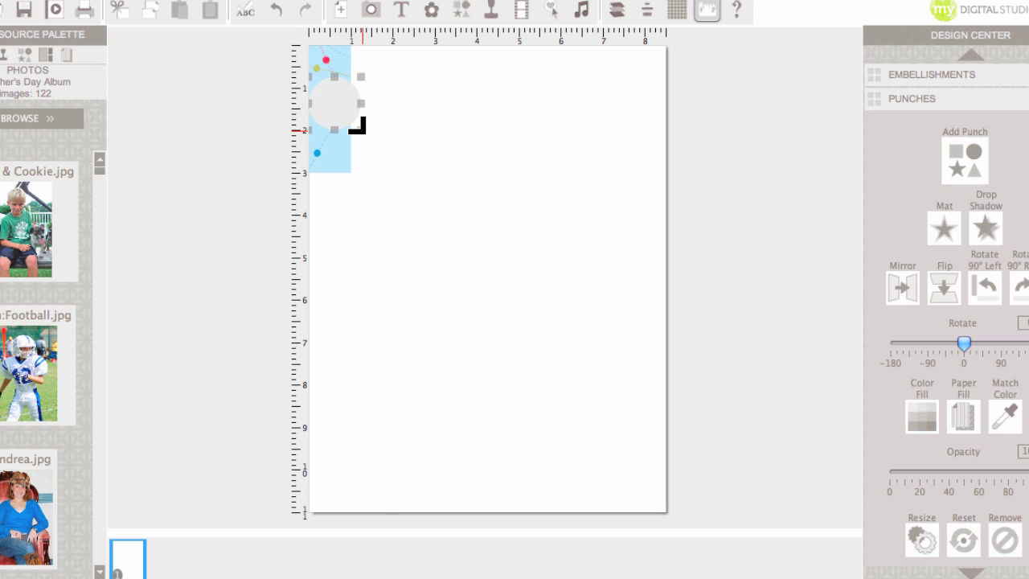
left_click_drag(362, 130, 340, 129)
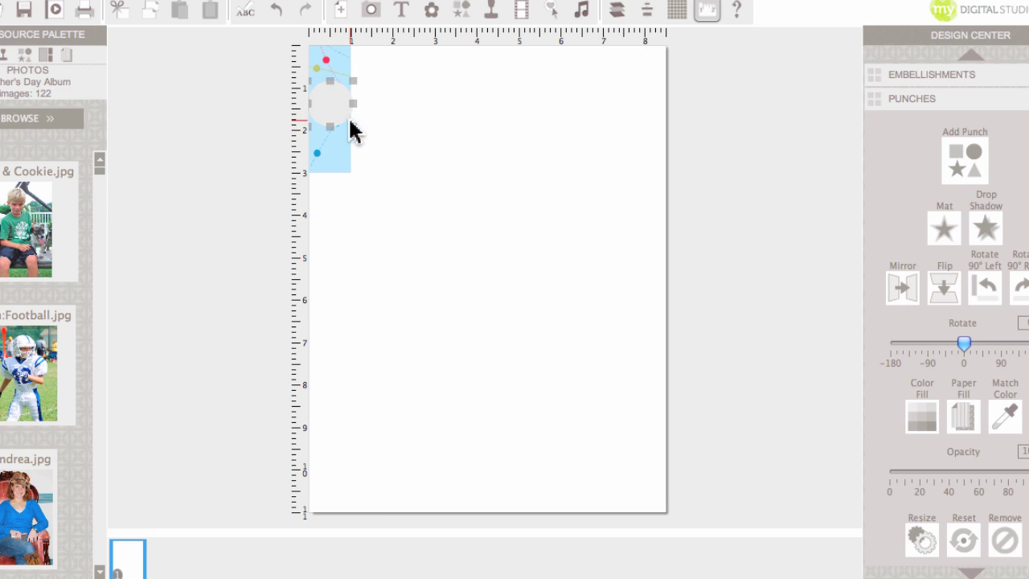
left_click_drag(344, 121, 341, 119)
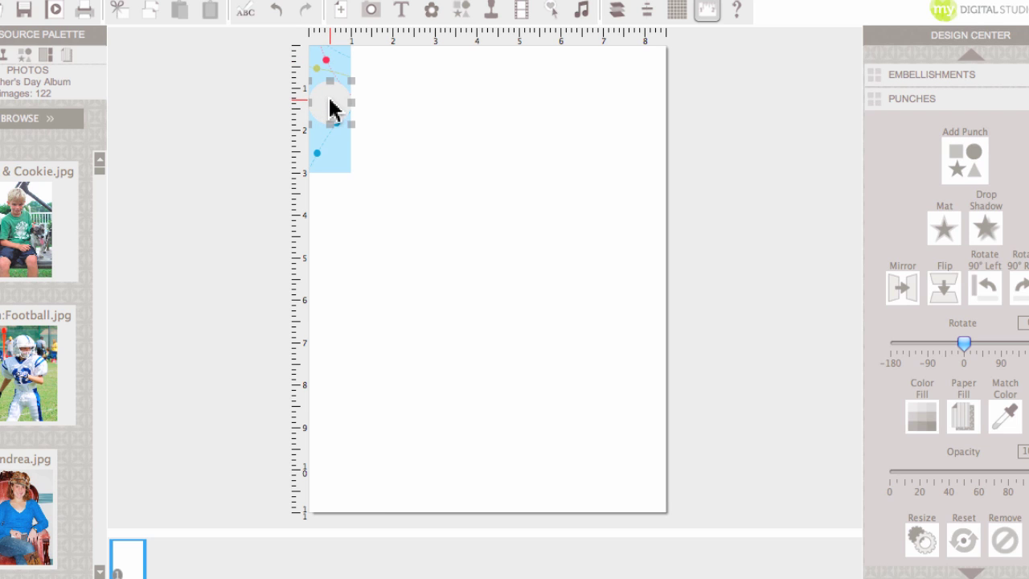
left_click_drag(330, 103, 329, 105)
left_click(465, 151)
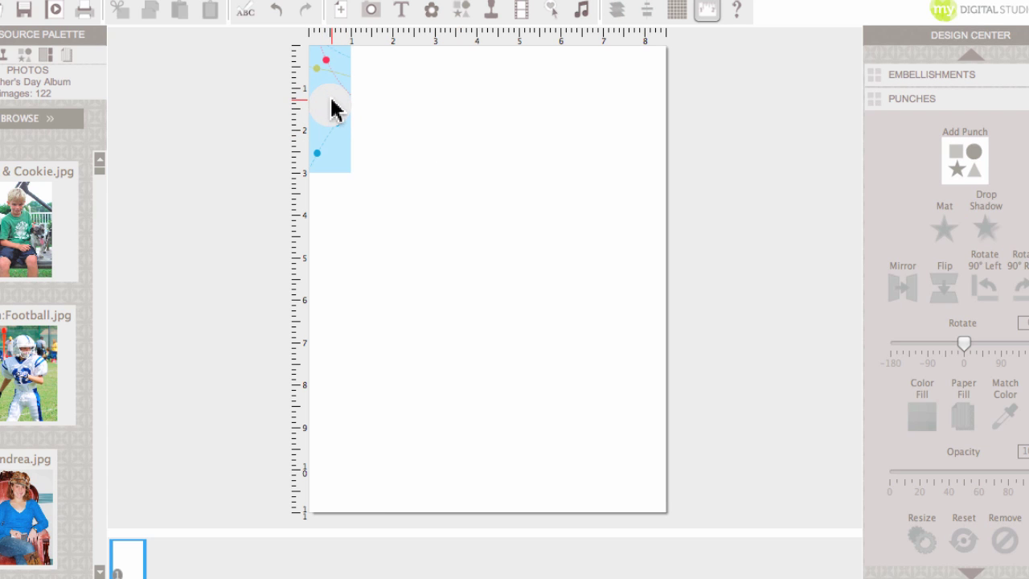
Expand the Stamps section in the Design Center and bring up the Choose Stamp dialog.
scroll(946, 306, "up", 3)
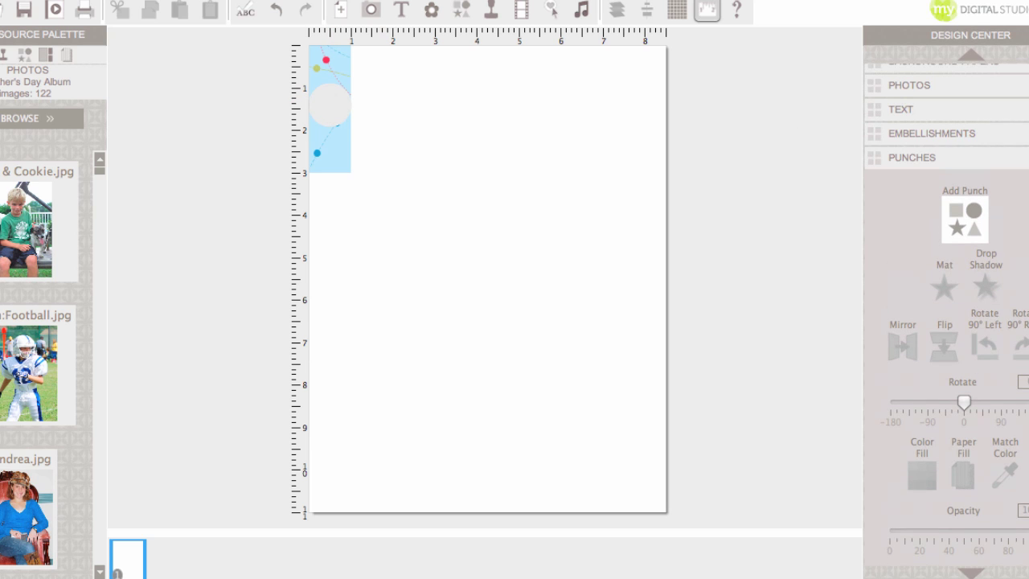
scroll(946, 306, "down", 5)
scroll(946, 362, "down", 3)
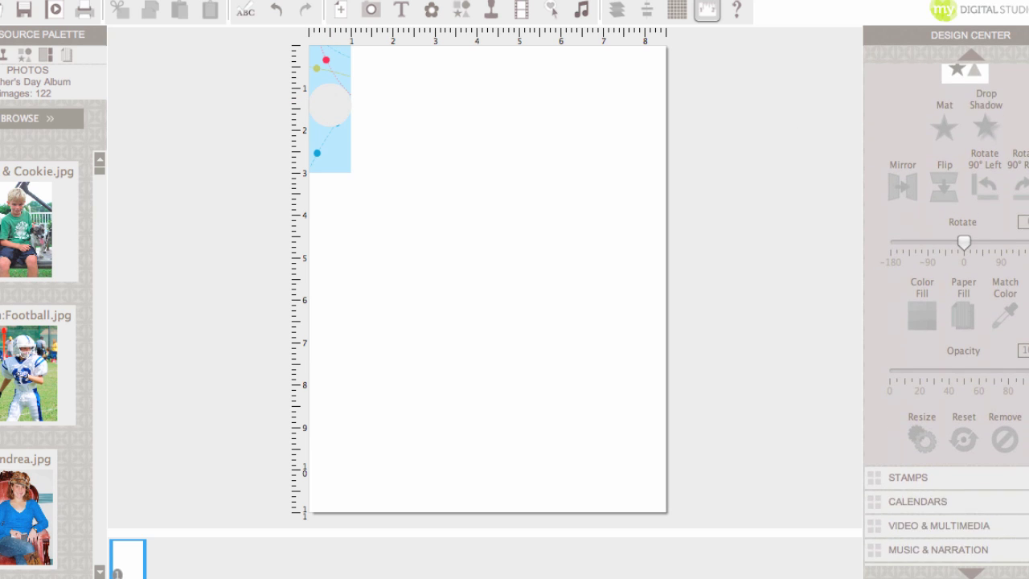
left_click(924, 434)
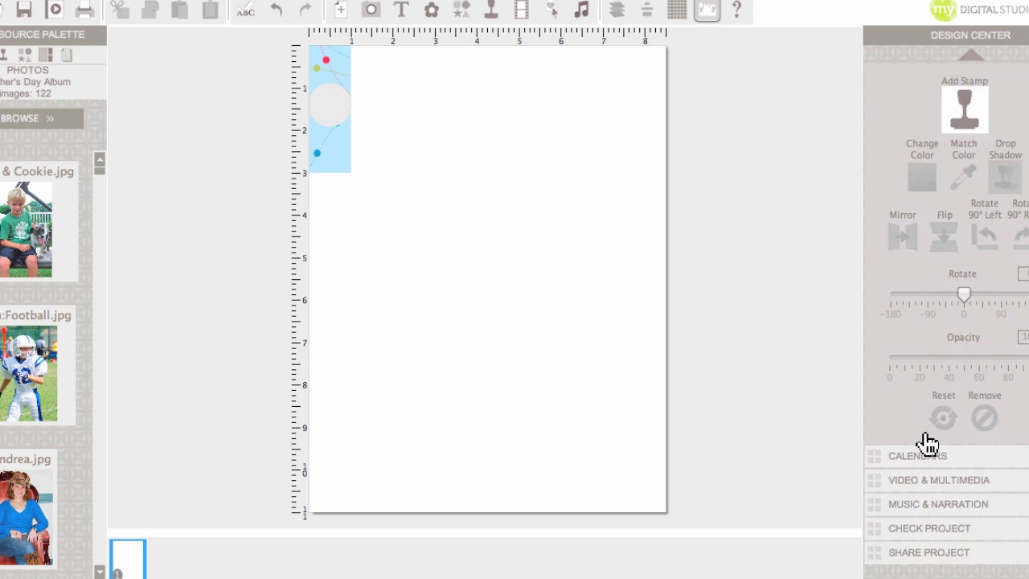
left_click(965, 140)
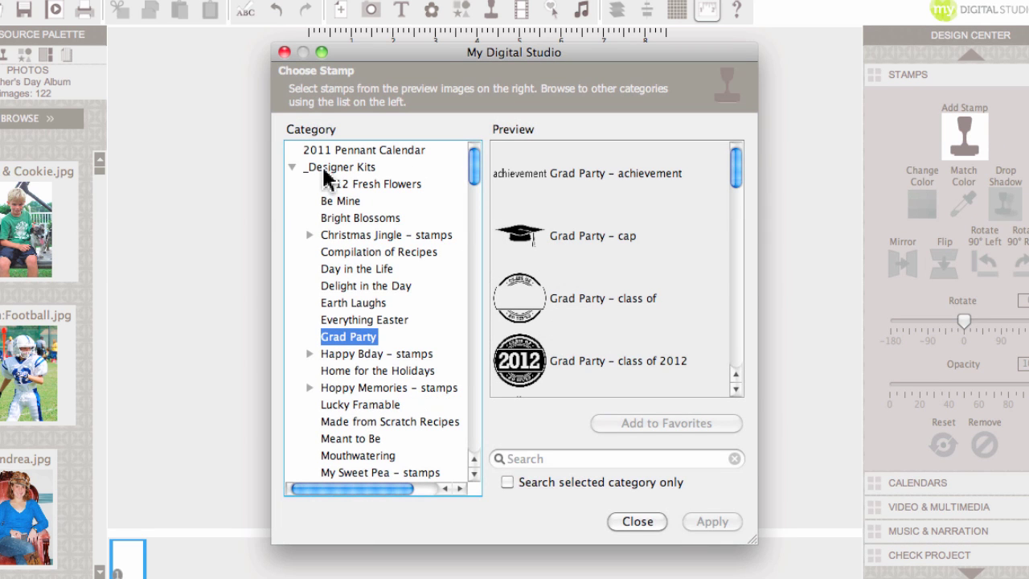
Apply the Grad Party – congratulations stamp from _Designer Kits > Grad Party.
left_click(293, 167)
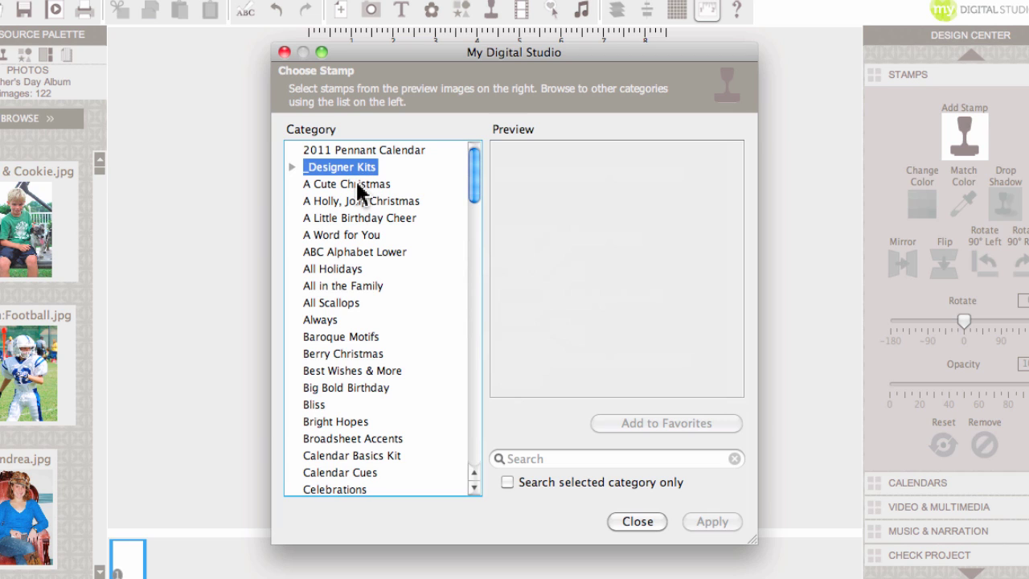
left_click(293, 168)
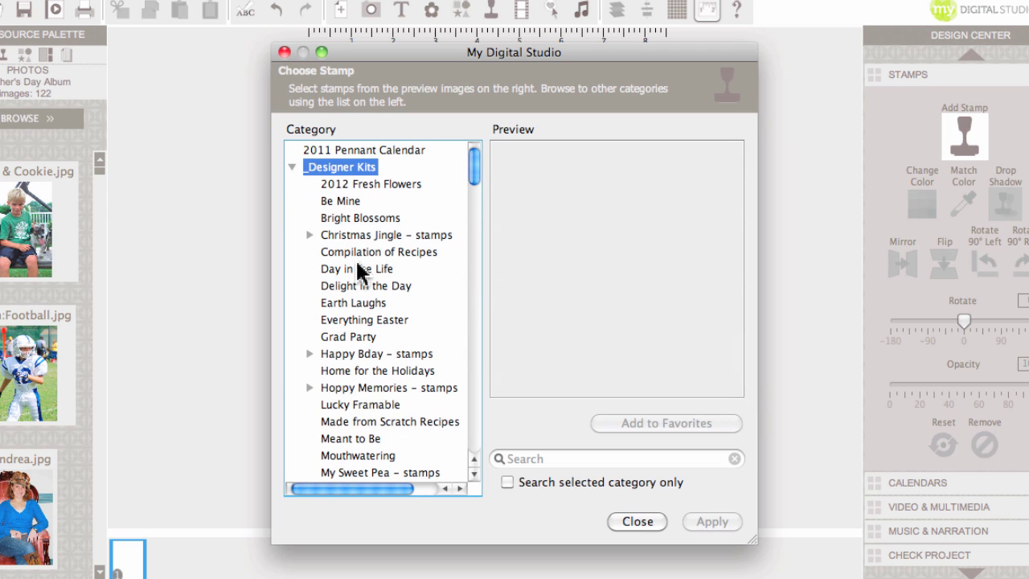
left_click(359, 341)
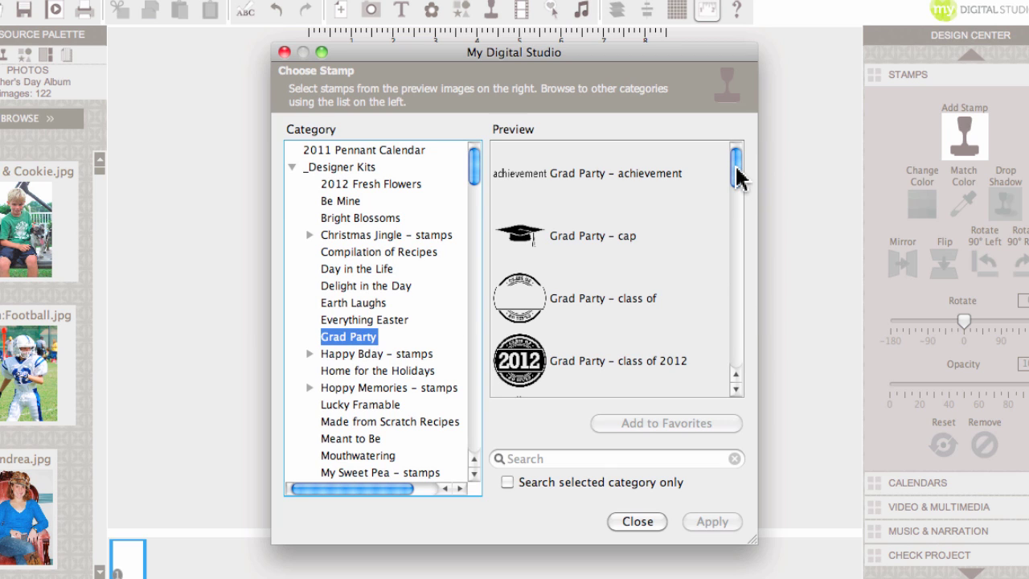
left_click_drag(737, 178, 737, 201)
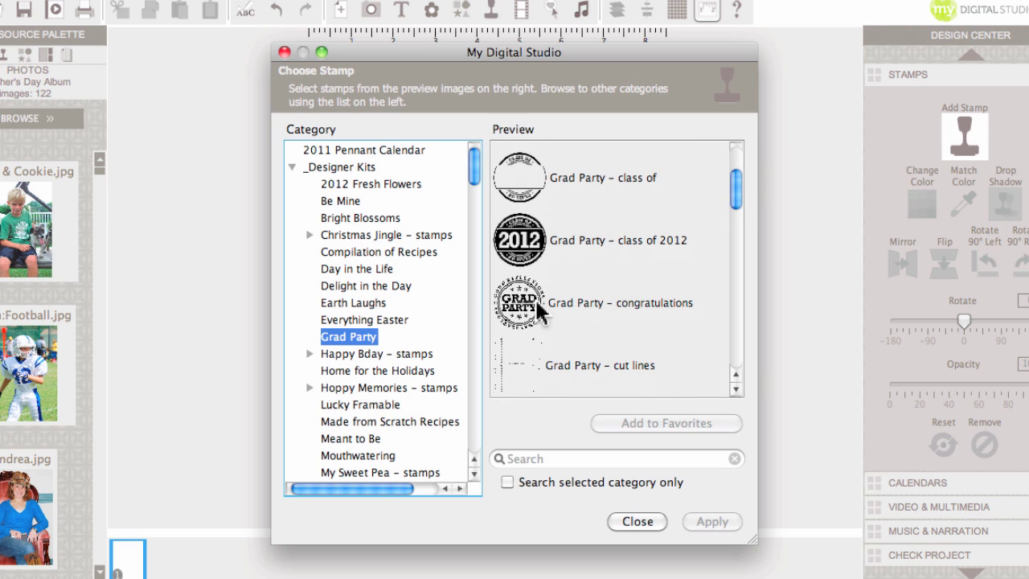
left_click(502, 304)
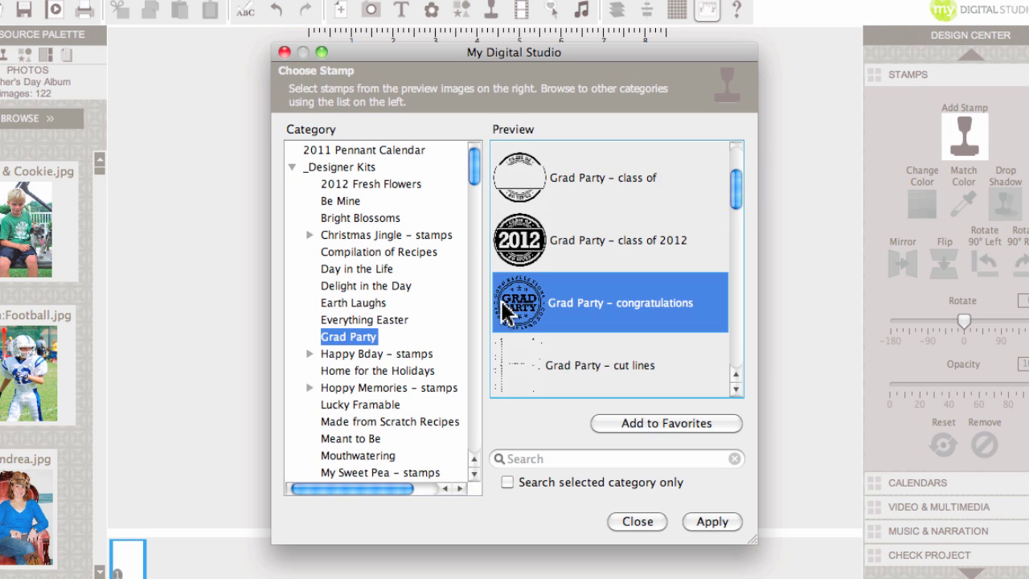
left_click(711, 522)
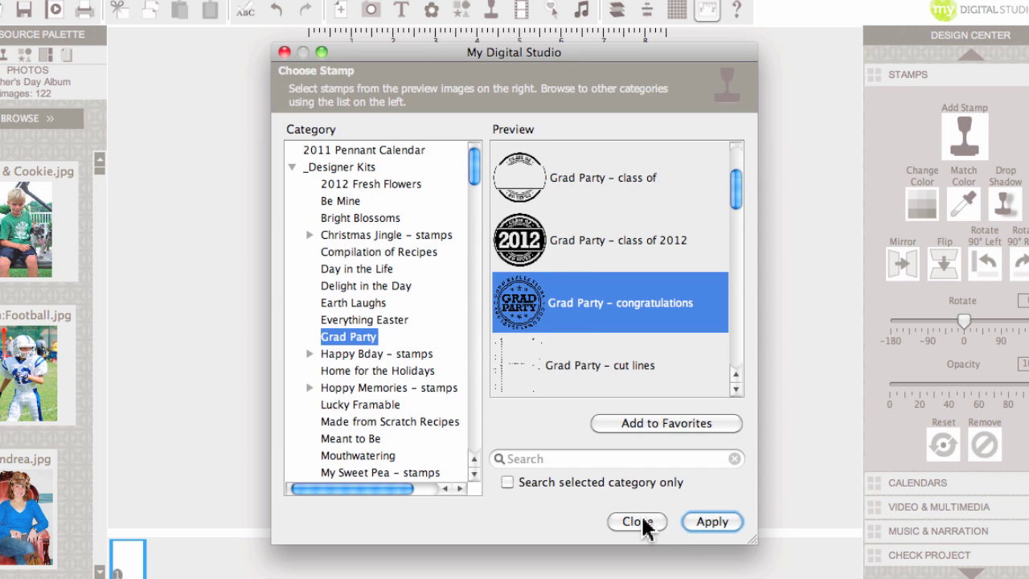
left_click(637, 522)
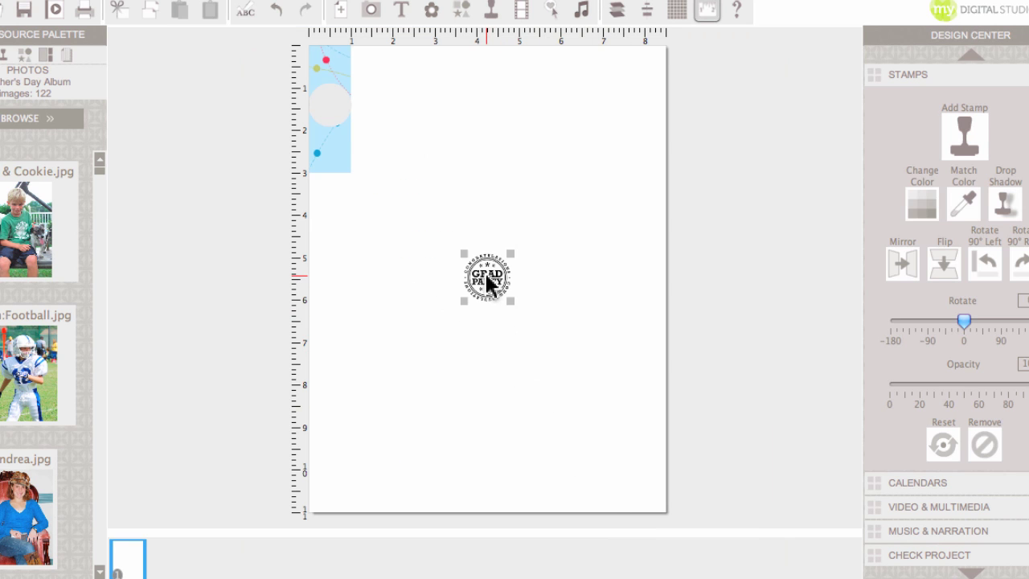
Move the GRAD PARTY stamp over the circle, undo its rotation, and shrink it to fit.
left_click_drag(487, 282, 343, 121)
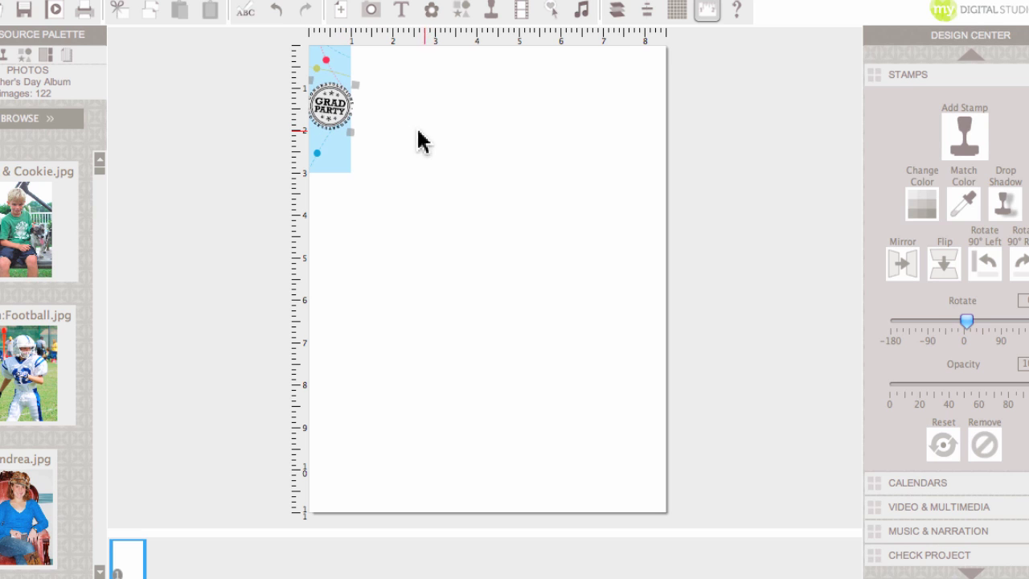
left_click(277, 18)
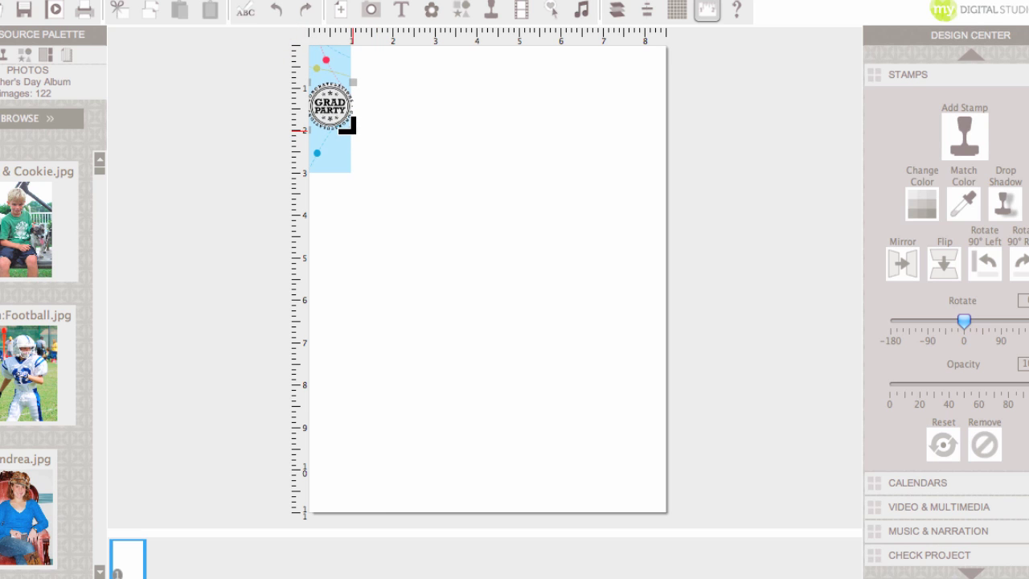
left_click_drag(347, 126, 344, 125)
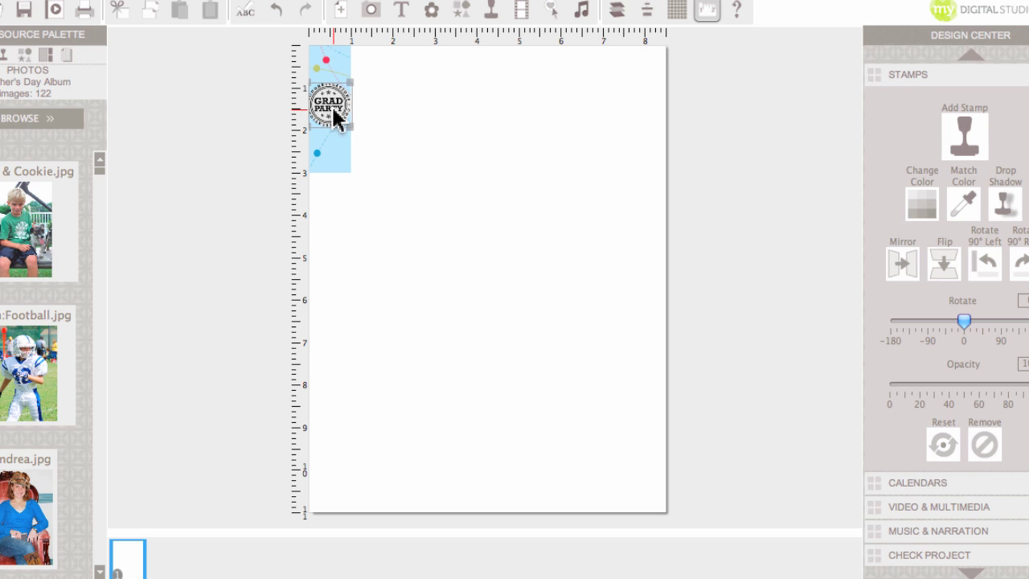
left_click(332, 109)
left_click(479, 135)
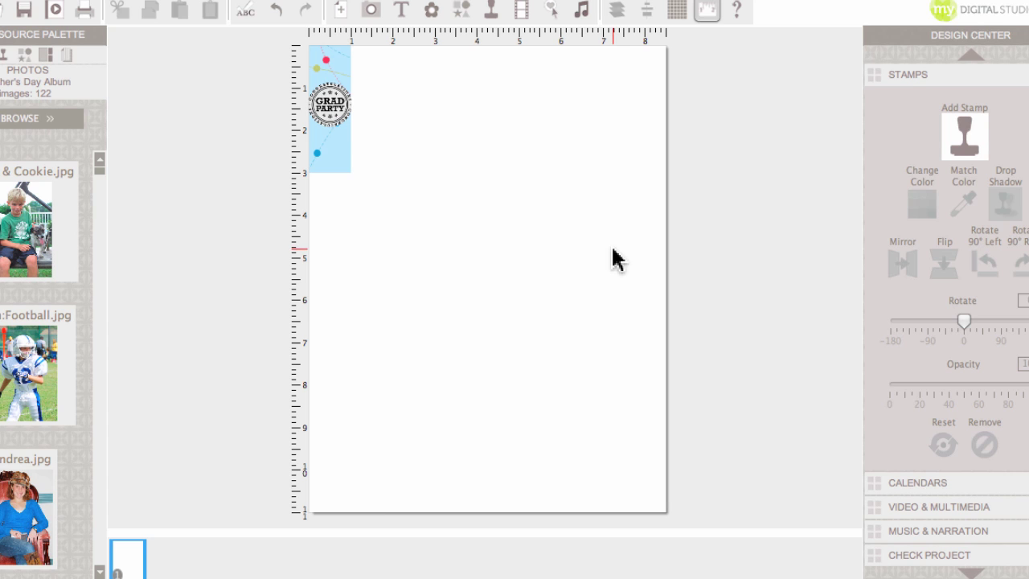
left_click(335, 112)
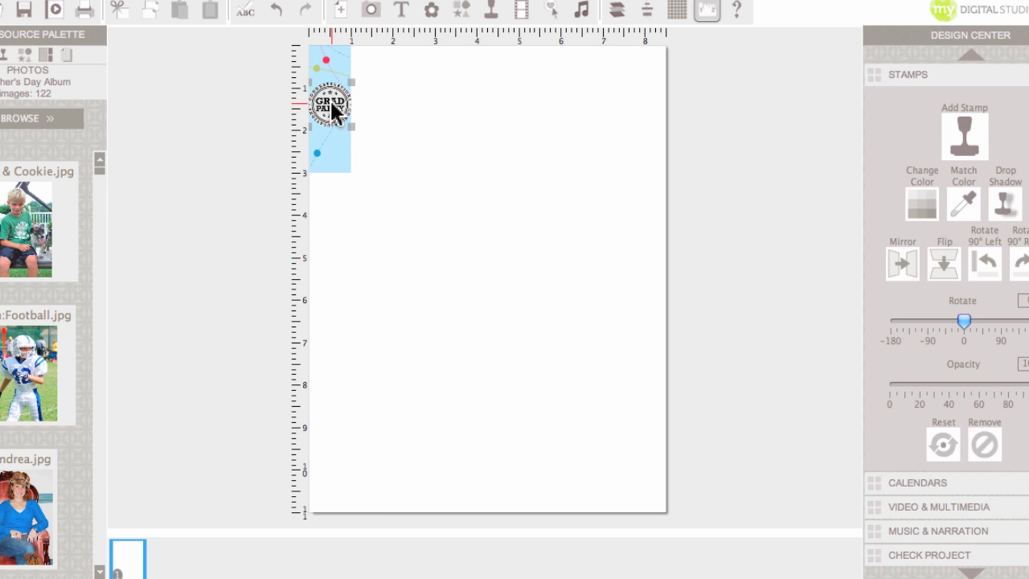
Recolour the Grad Party stamp to Real Red from the colour palette.
left_click(930, 204)
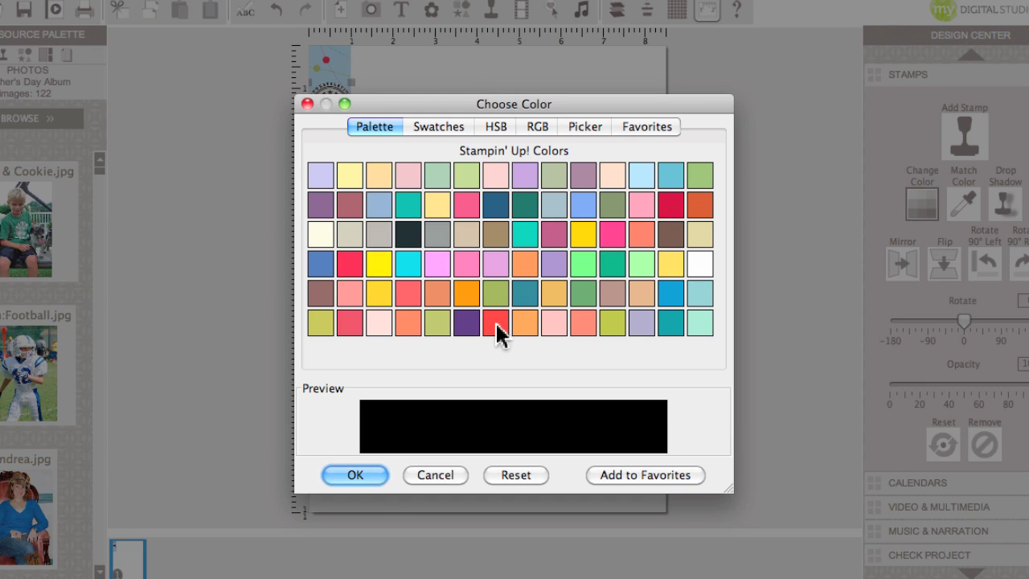
left_click(355, 266)
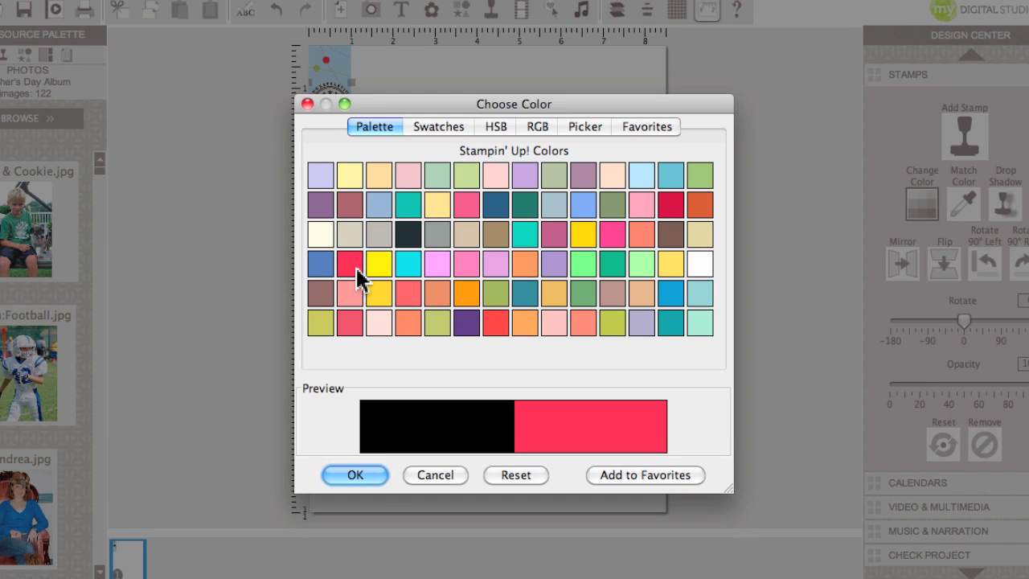
left_click(346, 475)
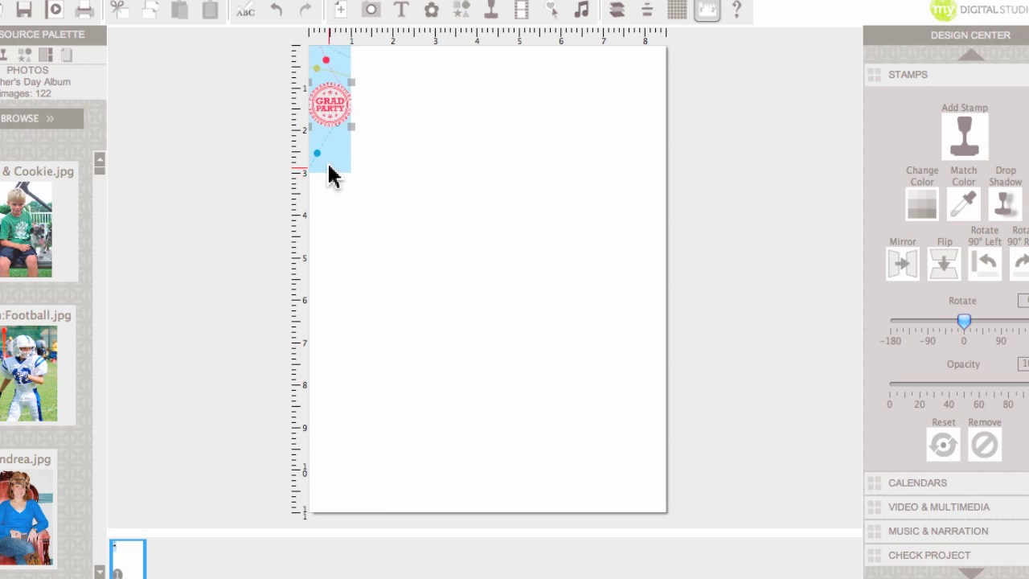
left_click(372, 177)
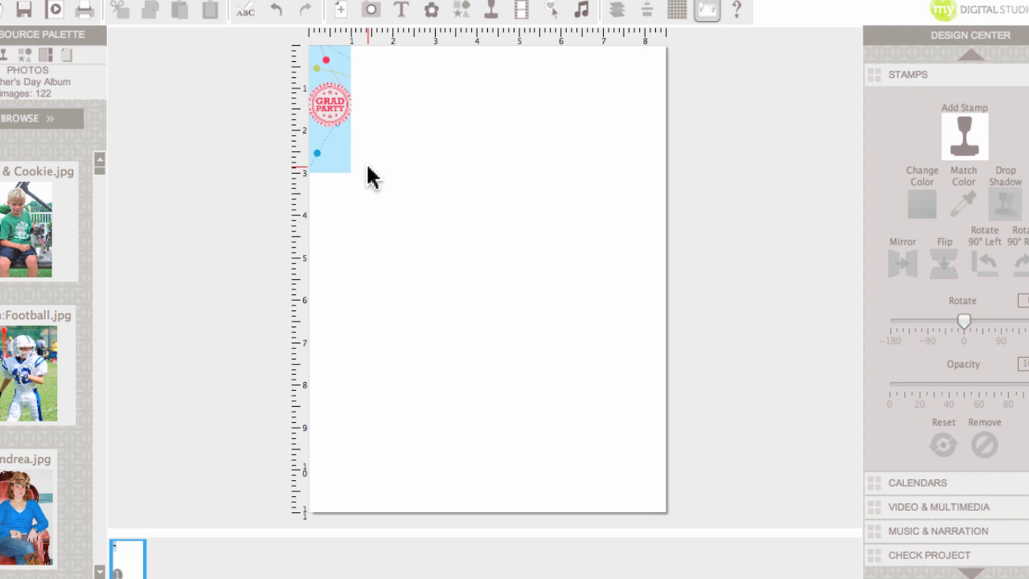